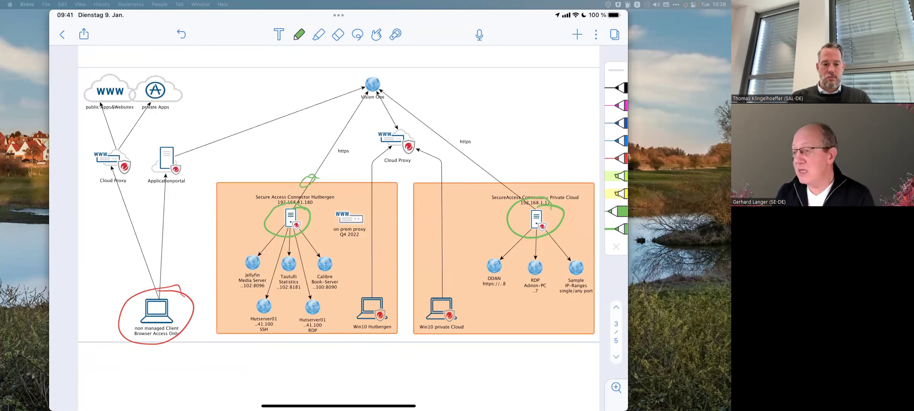
Step: Switch to the Trend Micro Vision One browser window, enlarge it and open the Zero Trust Secure Access overview
{"action": "left_click_drag", "start_coordinate": [0, 137], "coordinate": [320, 87]}
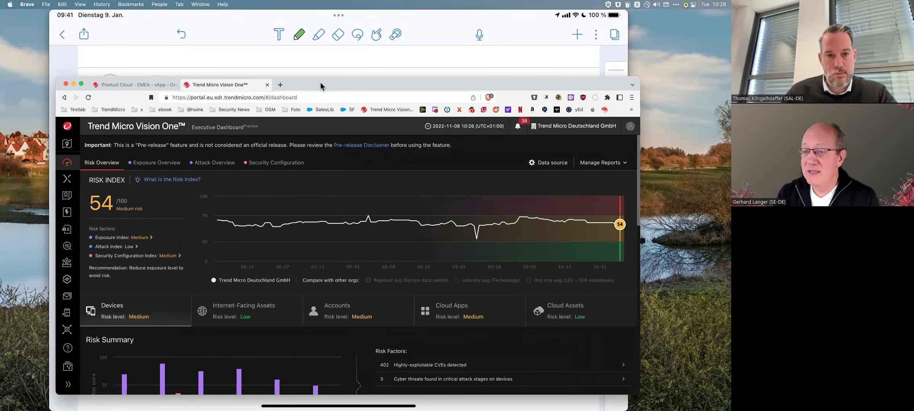
{"action": "double_click", "coordinate": [310, 86]}
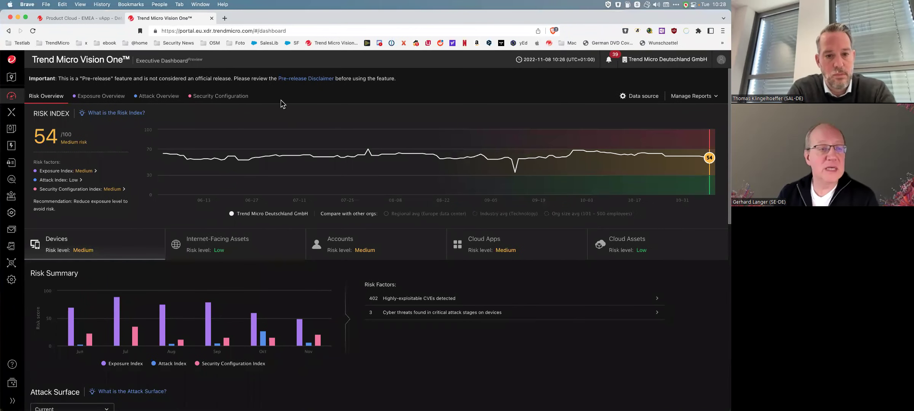
{"action": "left_click", "coordinate": [13, 400]}
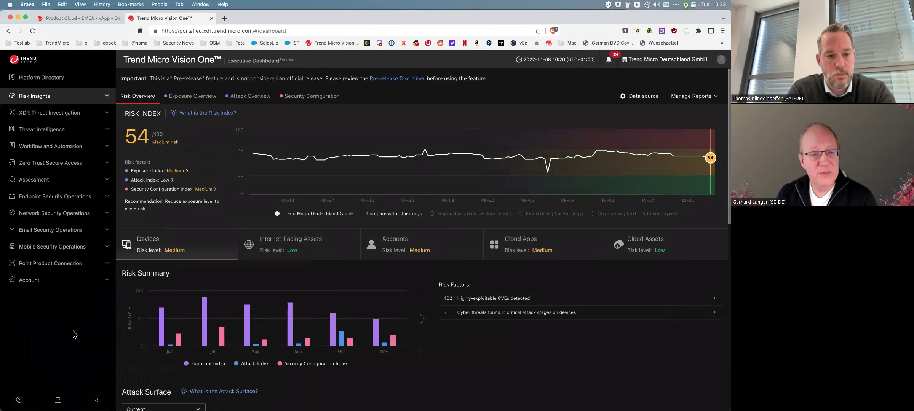
{"action": "left_click", "coordinate": [51, 168]}
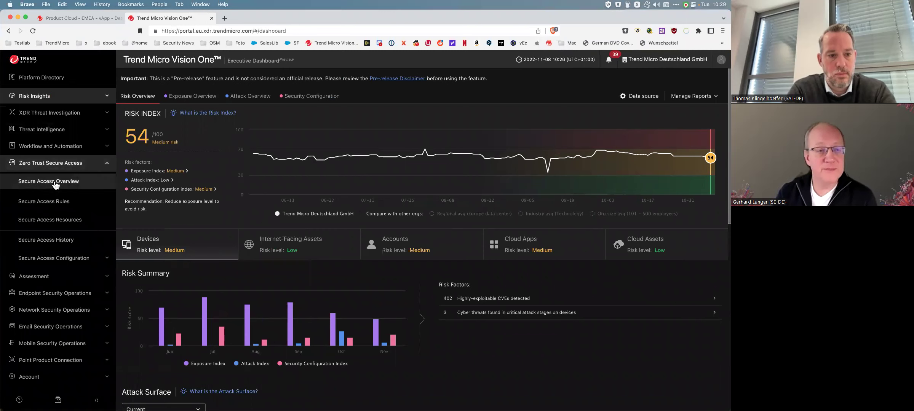
{"action": "left_click", "coordinate": [55, 182]}
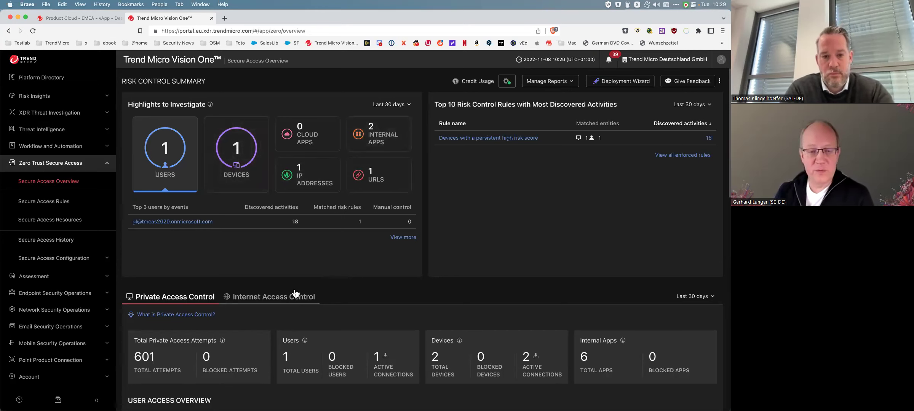
Step: Examine the Internet Access Control statistics in the overview, from access attempts and blocked domains to cloud applications and security detections
{"action": "scroll", "coordinate": [207, 301], "scroll_direction": "down", "scroll_amount": 1}
{"action": "scroll", "coordinate": [207, 300], "scroll_direction": "down", "scroll_amount": 1}
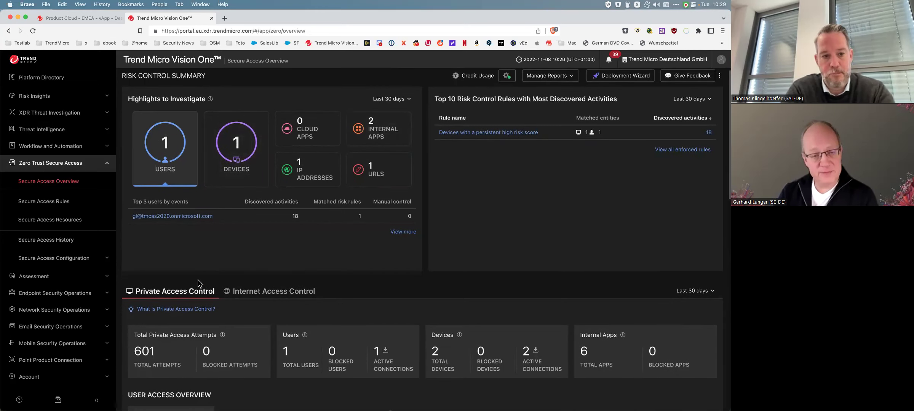
{"action": "left_click", "coordinate": [259, 295]}
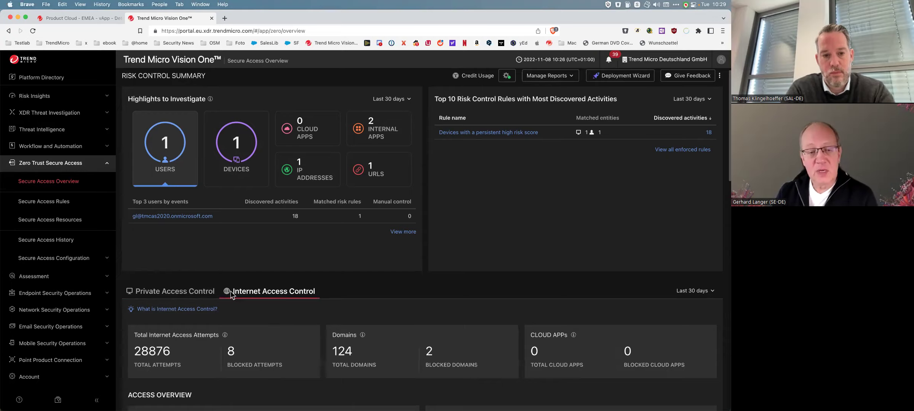
{"action": "scroll", "coordinate": [230, 293], "scroll_direction": "down", "scroll_amount": 5}
{"action": "scroll", "coordinate": [229, 293], "scroll_direction": "down", "scroll_amount": 5}
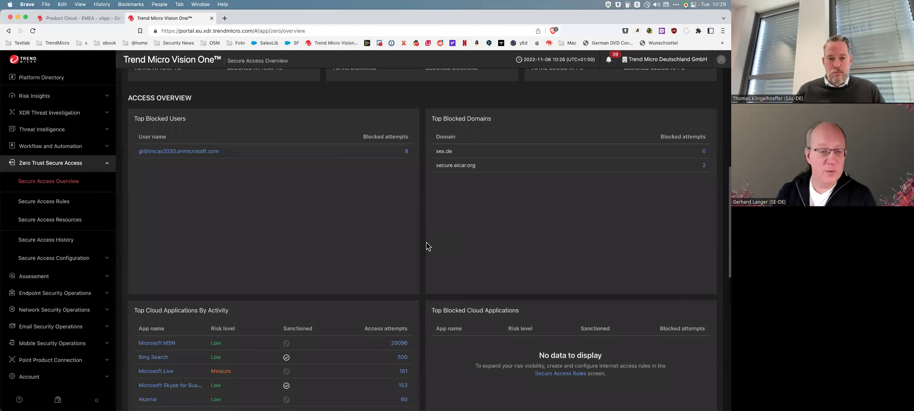
{"action": "scroll", "coordinate": [371, 244], "scroll_direction": "down", "scroll_amount": 5}
{"action": "scroll", "coordinate": [367, 264], "scroll_direction": "down", "scroll_amount": 7}
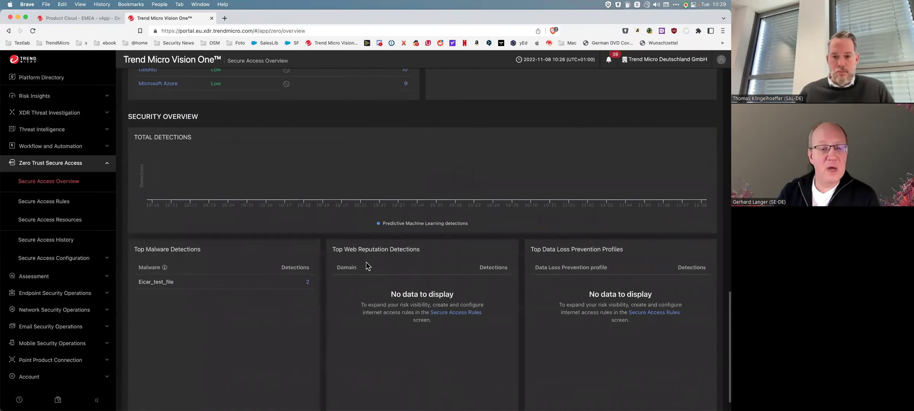
{"action": "scroll", "coordinate": [311, 272], "scroll_direction": "up", "scroll_amount": 2}
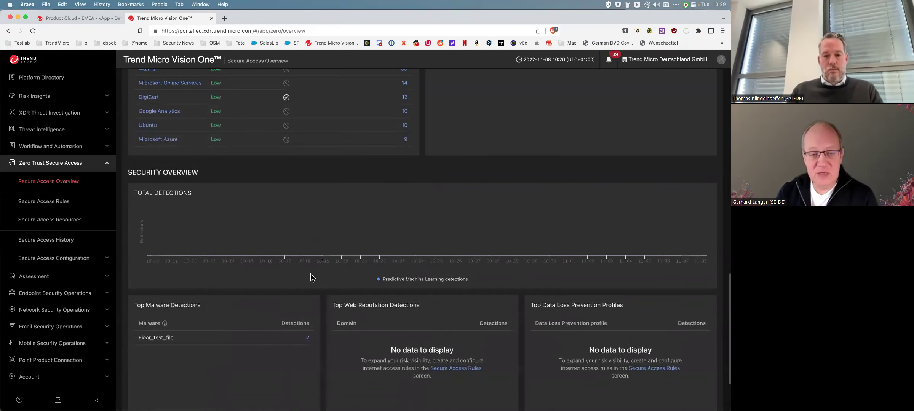
{"action": "scroll", "coordinate": [311, 273], "scroll_direction": "up", "scroll_amount": 9}
{"action": "scroll", "coordinate": [311, 273], "scroll_direction": "up", "scroll_amount": 8}
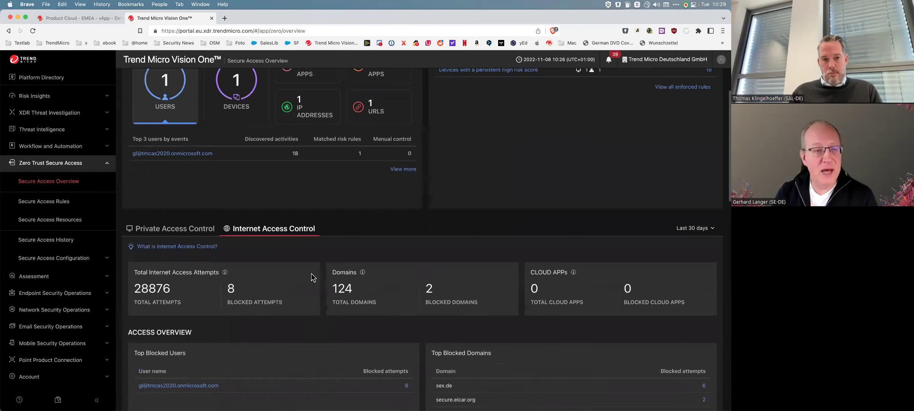
Step: Open the Secure Access Rules and show the list of Internet Access Control rules
{"action": "left_click", "coordinate": [57, 205]}
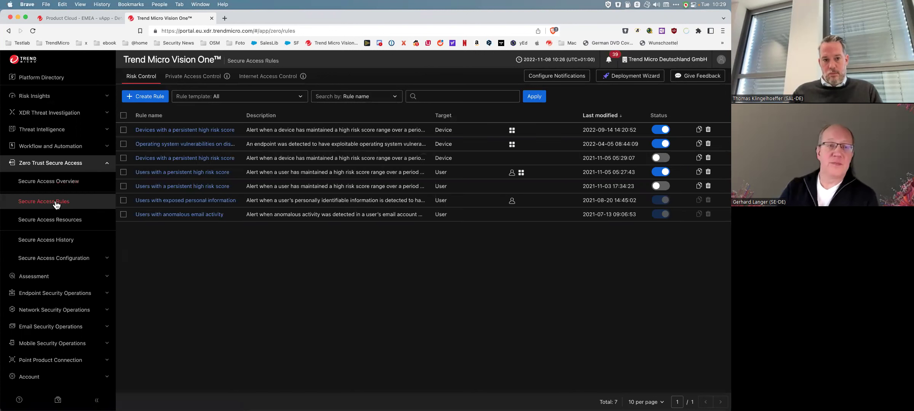
{"action": "left_click", "coordinate": [154, 77]}
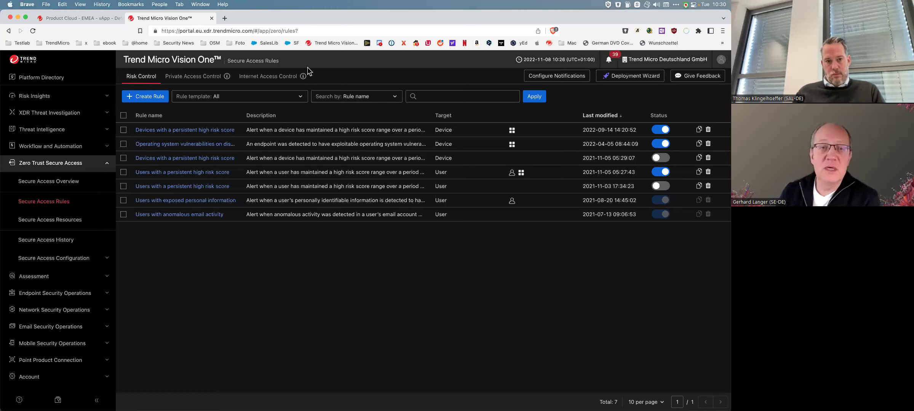
{"action": "left_click", "coordinate": [270, 76]}
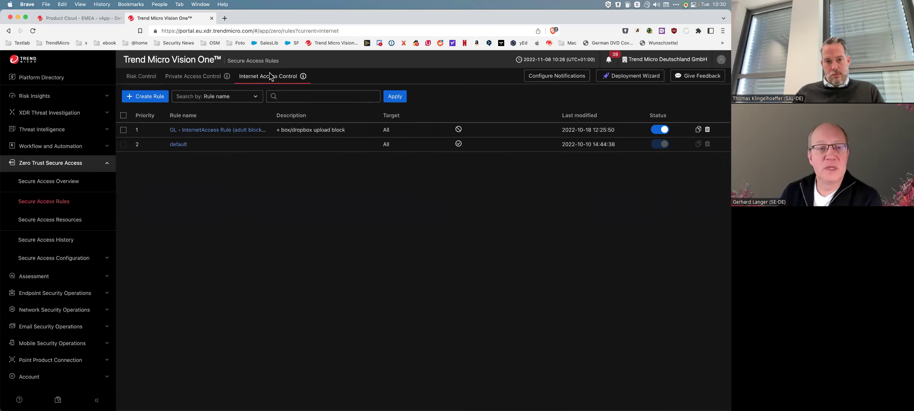
Step: Open the rule "GL - InternetAccess Rule (adult blocker)" and review its basic information, source users and network locations
{"action": "left_click", "coordinate": [240, 131]}
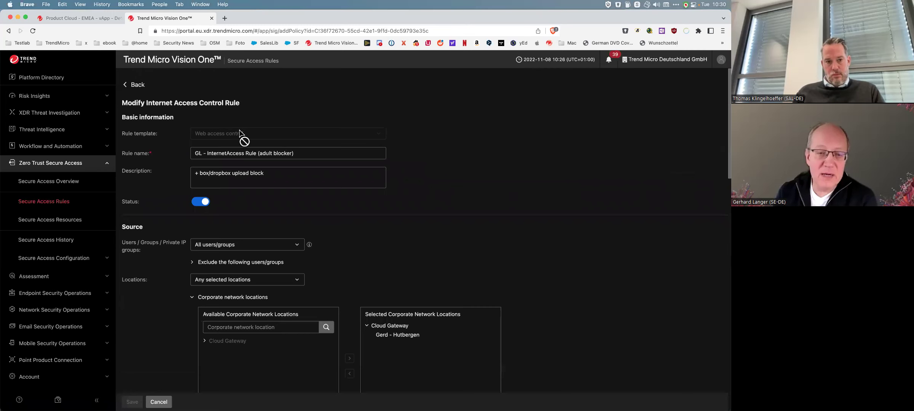
{"action": "scroll", "coordinate": [284, 206], "scroll_direction": "down", "scroll_amount": 2}
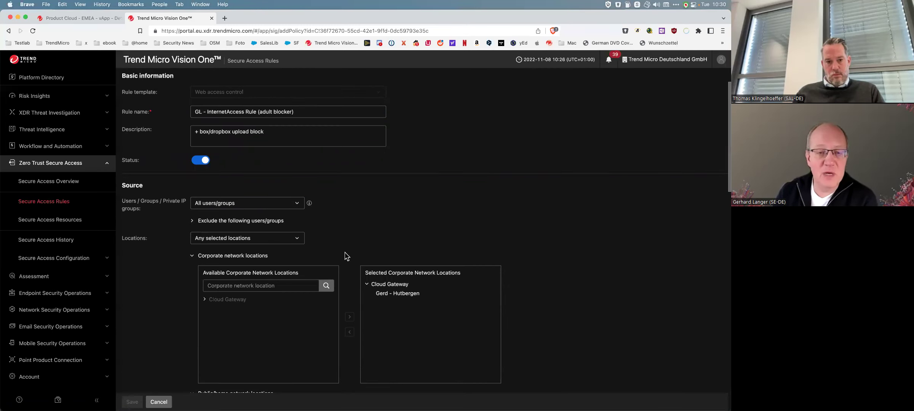
{"action": "scroll", "coordinate": [344, 252], "scroll_direction": "down", "scroll_amount": 1}
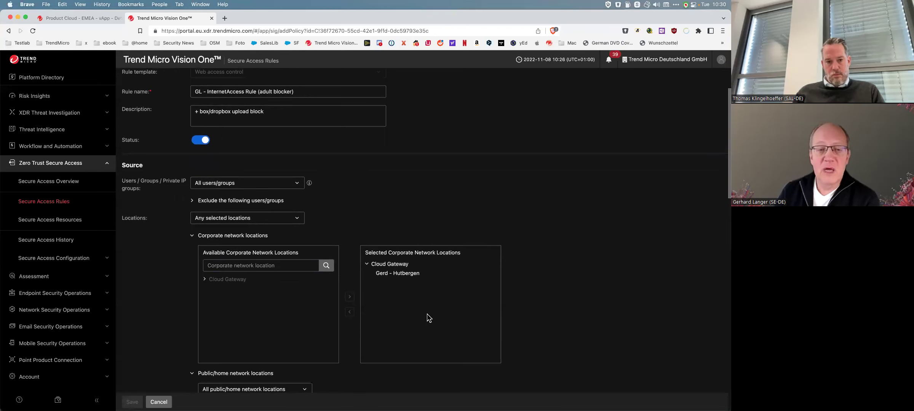
{"action": "scroll", "coordinate": [316, 276], "scroll_direction": "down", "scroll_amount": 4}
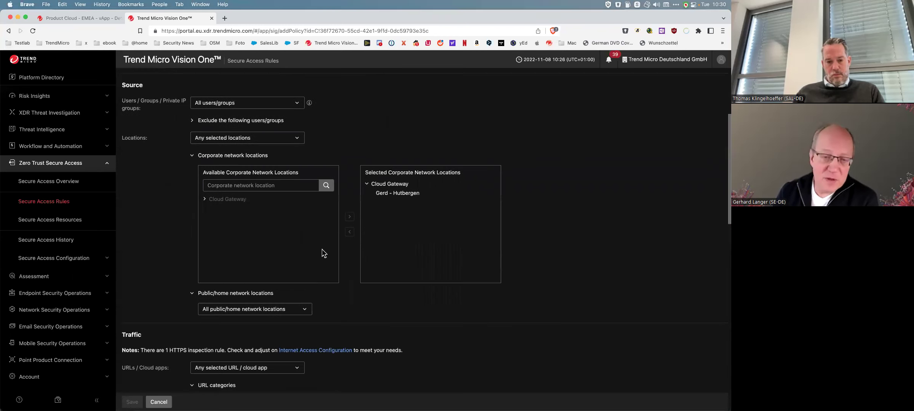
{"action": "scroll", "coordinate": [332, 255], "scroll_direction": "down", "scroll_amount": 1}
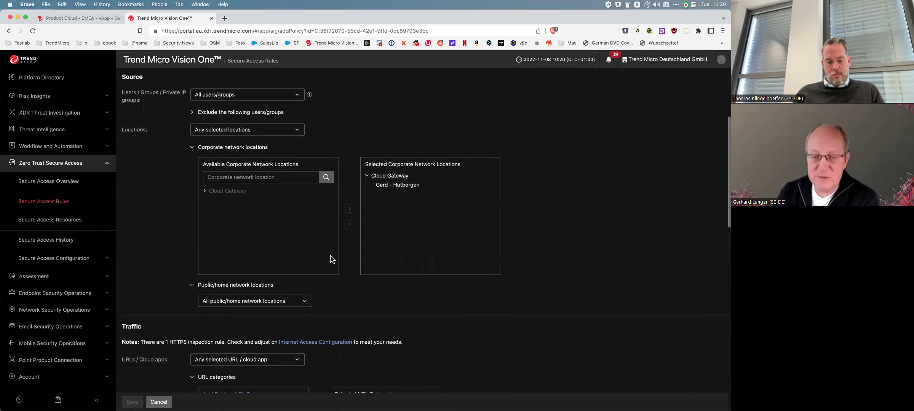
Step: Review the adult blocker rule's URL categories, cloud app actions, file types, schedule and access control action, and return to the rule list
{"action": "scroll", "coordinate": [330, 259], "scroll_direction": "down", "scroll_amount": 12}
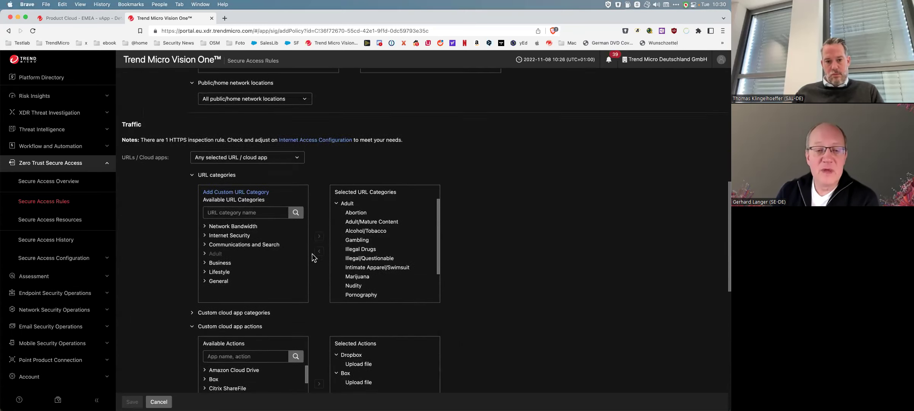
{"action": "scroll", "coordinate": [281, 361], "scroll_direction": "down", "scroll_amount": 1}
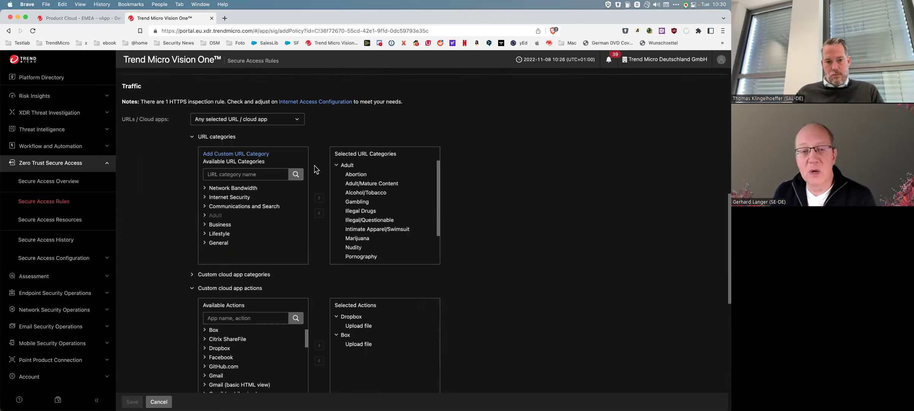
{"action": "scroll", "coordinate": [460, 198], "scroll_direction": "down", "scroll_amount": 9}
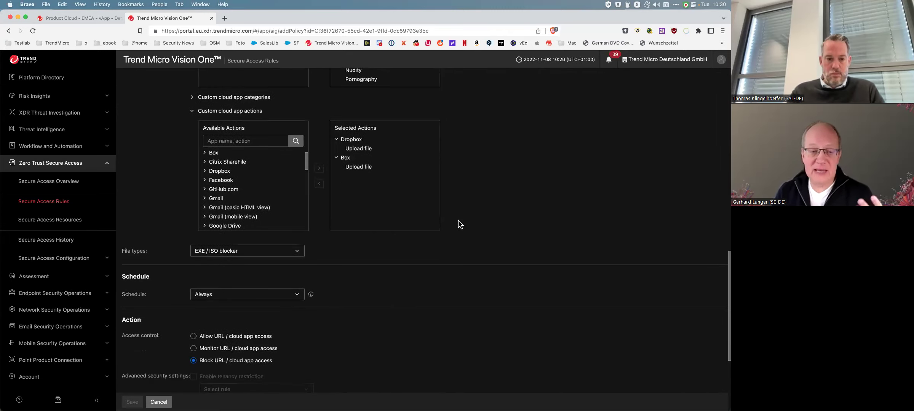
{"action": "scroll", "coordinate": [459, 220], "scroll_direction": "down", "scroll_amount": 3}
{"action": "scroll", "coordinate": [459, 221], "scroll_direction": "down", "scroll_amount": 1}
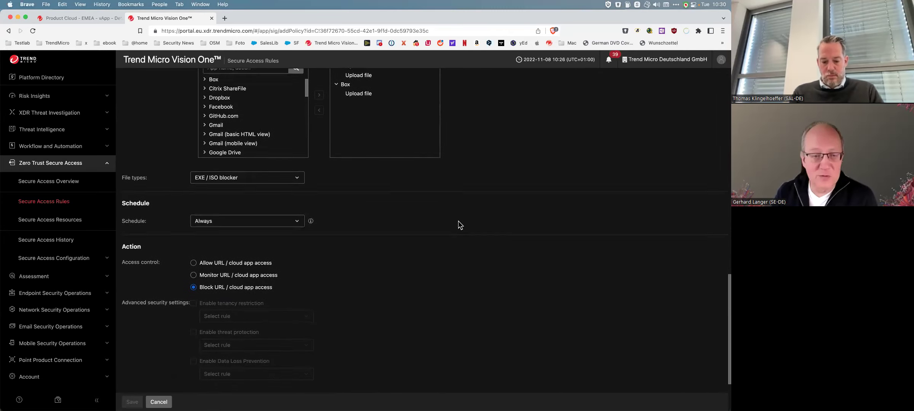
{"action": "scroll", "coordinate": [450, 231], "scroll_direction": "down", "scroll_amount": 3}
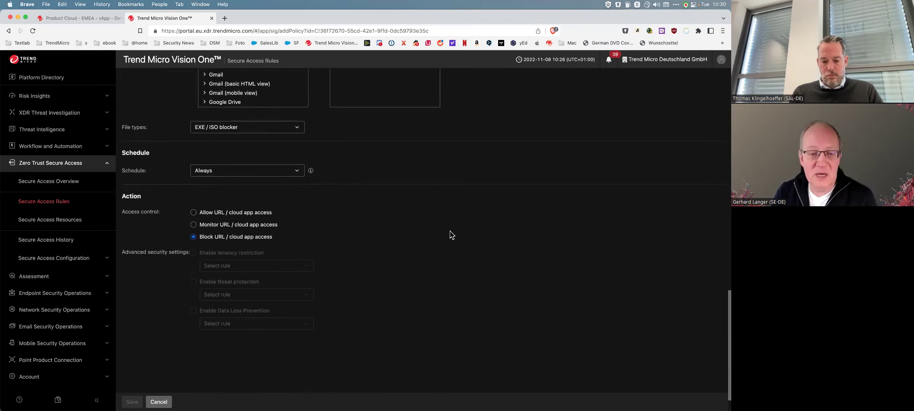
{"action": "scroll", "coordinate": [449, 231], "scroll_direction": "up", "scroll_amount": 15}
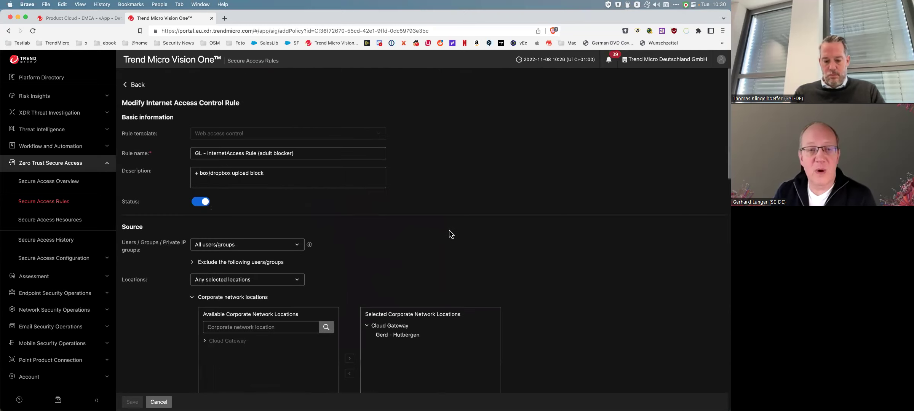
{"action": "left_click", "coordinate": [137, 84]}
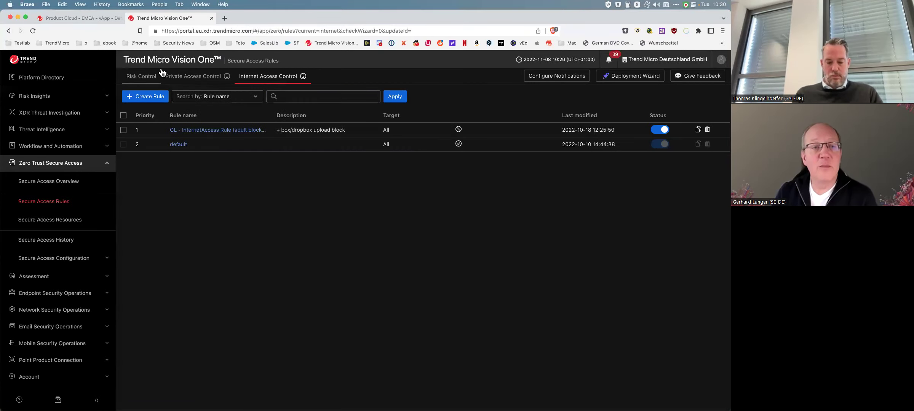
Step: View the Risk Control rule "Operating system vulnerabilities on discovered devices" and return to the rule list without changing it
{"action": "left_click", "coordinate": [133, 80]}
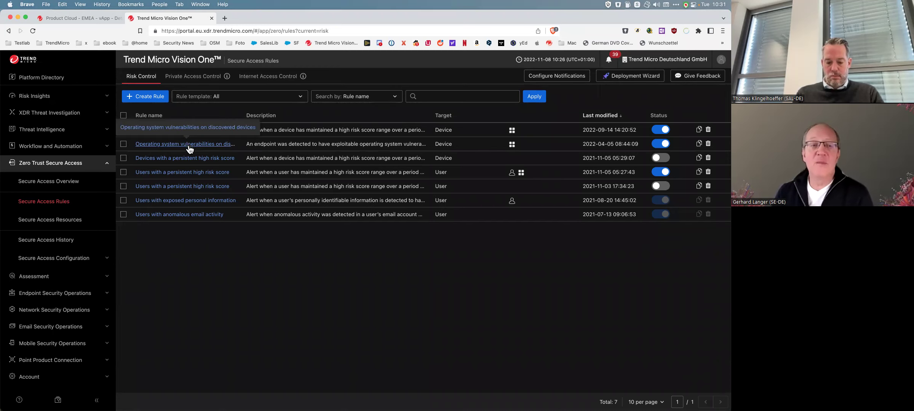
{"action": "left_click", "coordinate": [165, 144]}
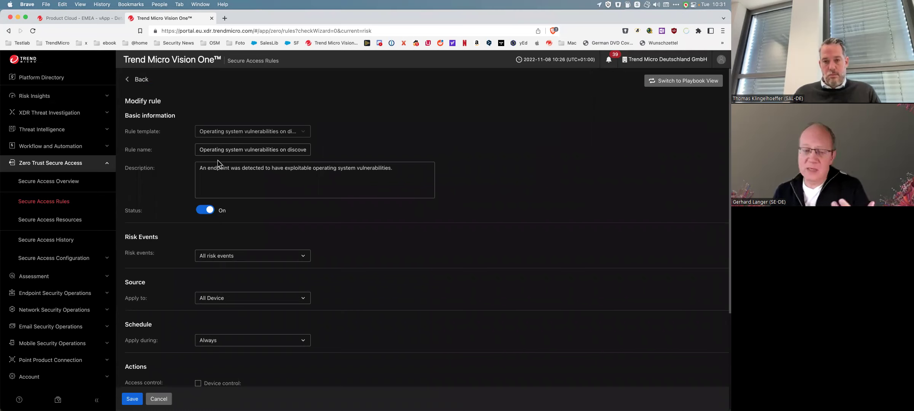
{"action": "left_click", "coordinate": [139, 81]}
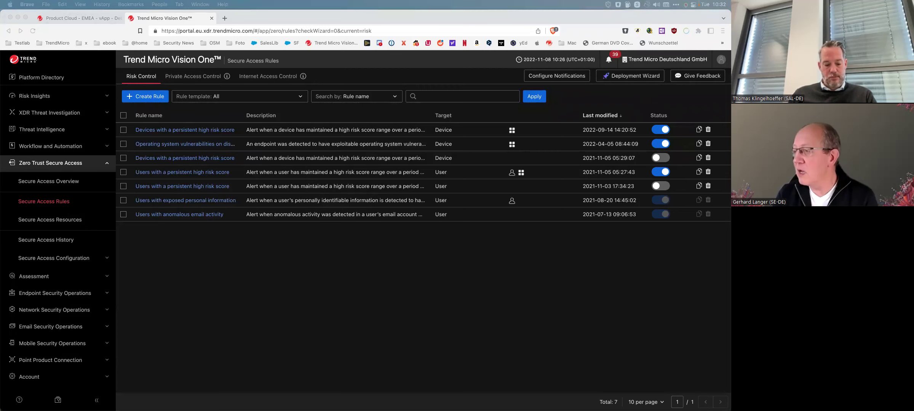
Step: Switch to the PowerPoint deck, show the Device Posture Options and Augmented with a Risk Rule slides, and minimize the presentation window
{"action": "key", "text": "super+Tab"}
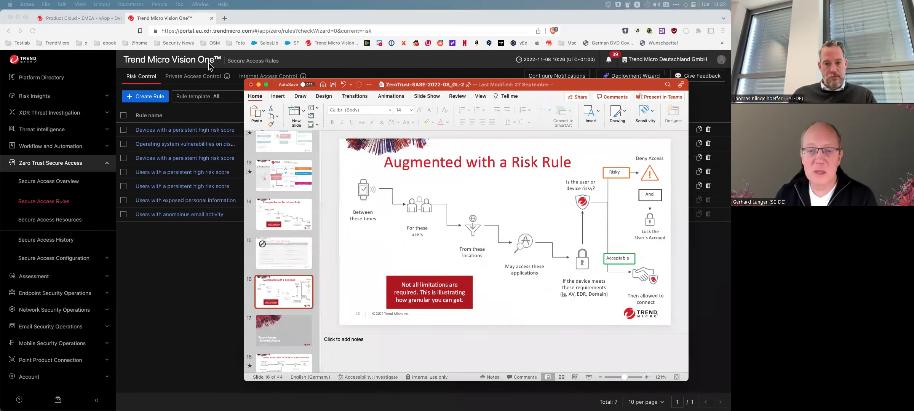
{"action": "left_click", "coordinate": [175, 224]}
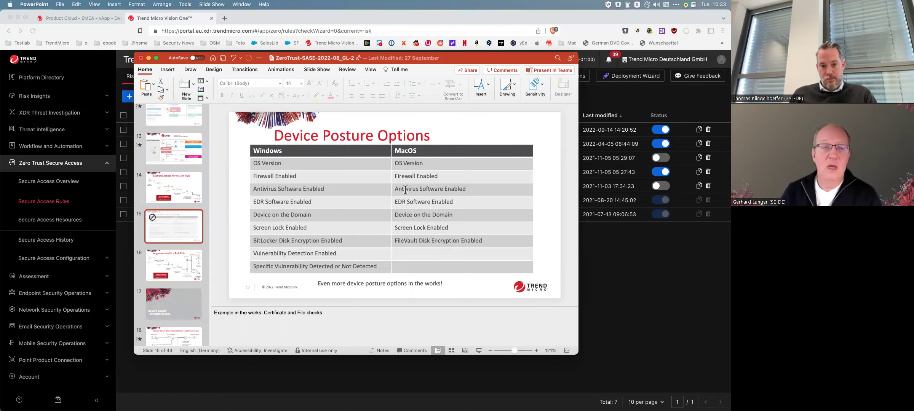
{"action": "left_click", "coordinate": [184, 267]}
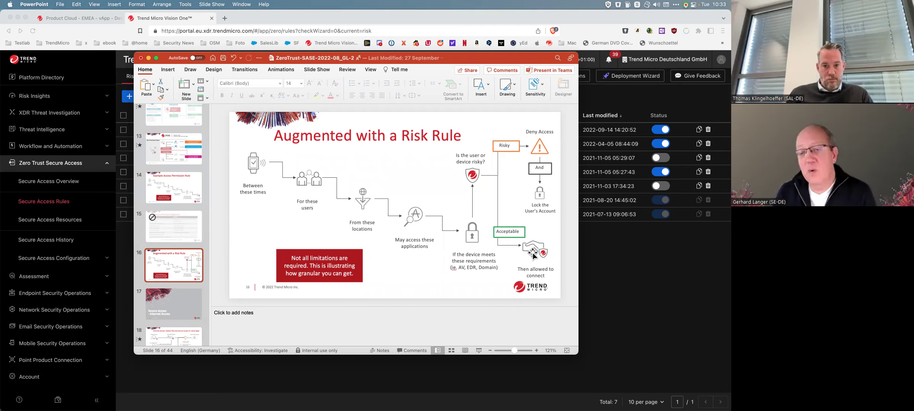
{"action": "left_click", "coordinate": [148, 58]}
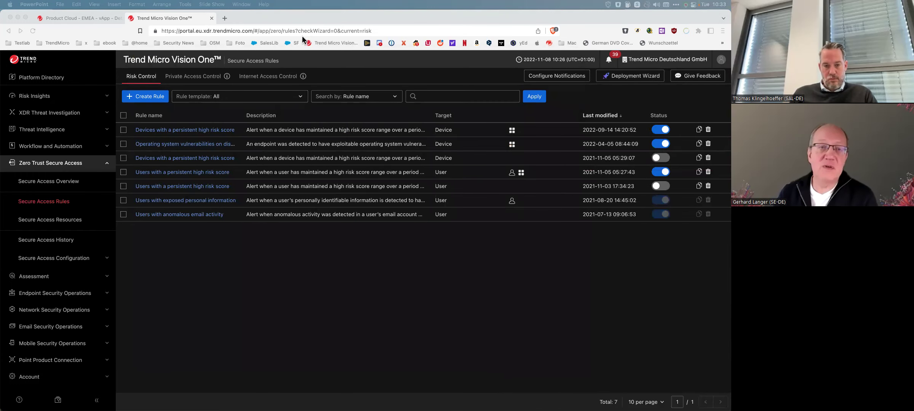
Step: Open the Private Access Control rule "GR_Internal app access" to view its settings
{"action": "left_click", "coordinate": [197, 77]}
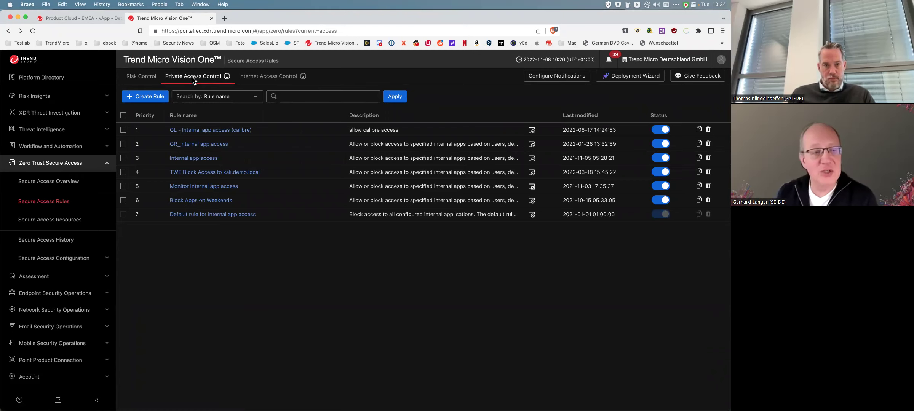
{"action": "left_click", "coordinate": [208, 147]}
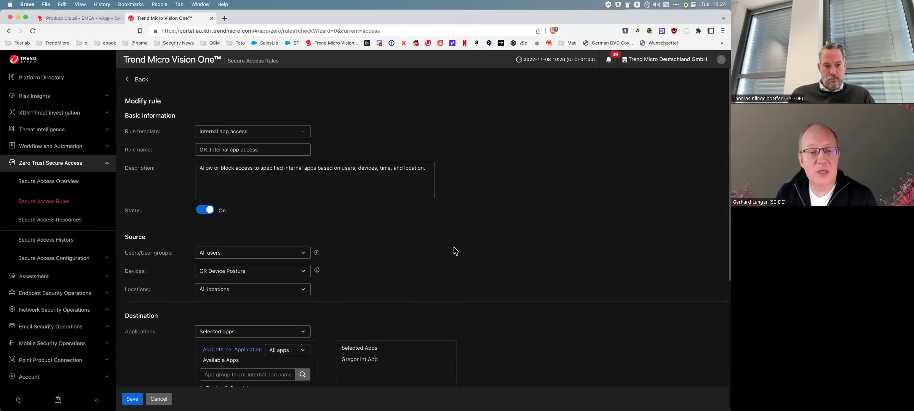
Step: Review the source and destination settings of the "GR_Internal app access" rule and return to the rule list without changing it
{"action": "scroll", "coordinate": [454, 249], "scroll_direction": "down", "scroll_amount": 3}
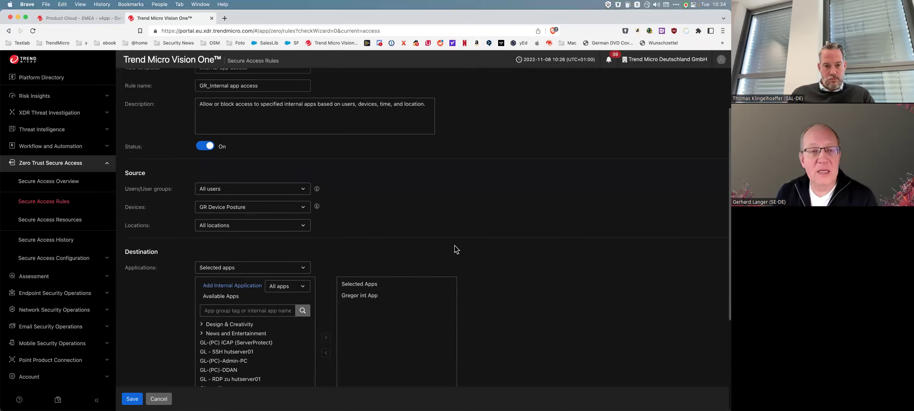
{"action": "scroll", "coordinate": [454, 245], "scroll_direction": "up", "scroll_amount": 3}
{"action": "left_click", "coordinate": [129, 79]}
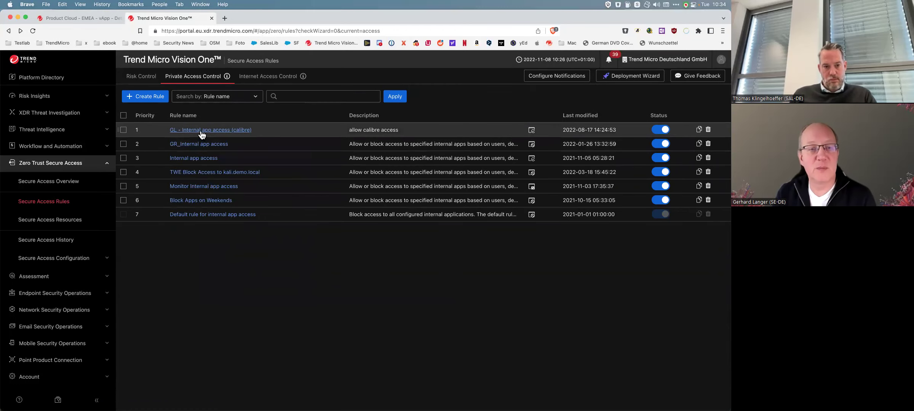
Step: Review the source, selected apps, schedule and access control action of "GL - Internal app access (calibre)" and return to the rule list
{"action": "left_click", "coordinate": [198, 133]}
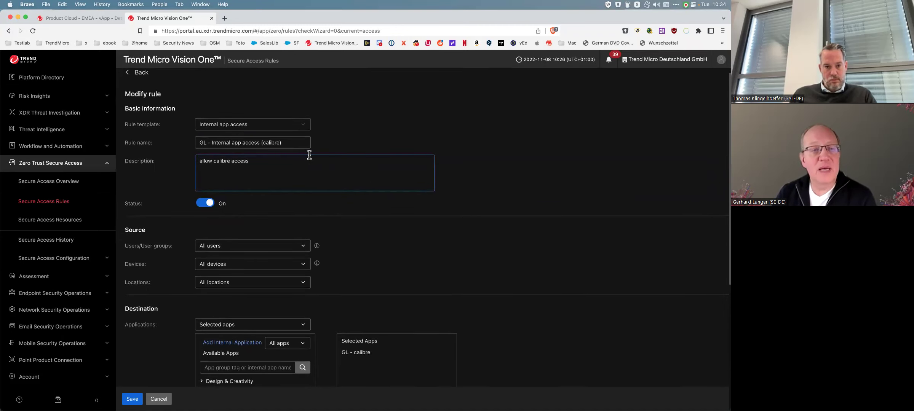
{"action": "scroll", "coordinate": [309, 156], "scroll_direction": "down", "scroll_amount": 5}
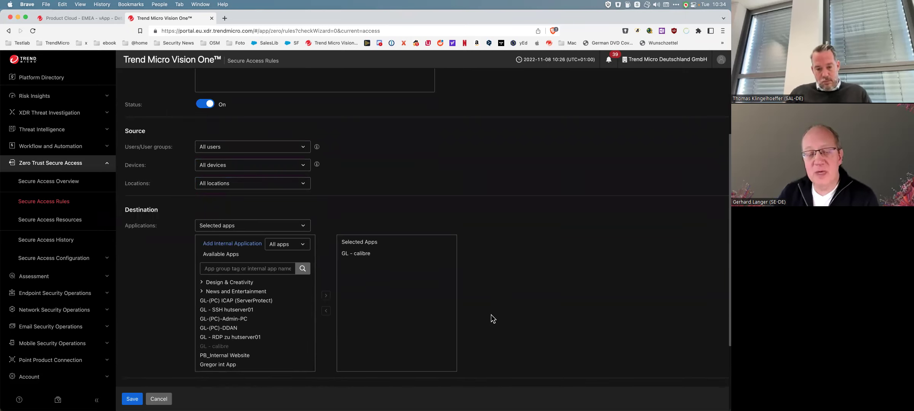
{"action": "scroll", "coordinate": [491, 315], "scroll_direction": "down", "scroll_amount": 3}
{"action": "scroll", "coordinate": [491, 314], "scroll_direction": "down", "scroll_amount": 3}
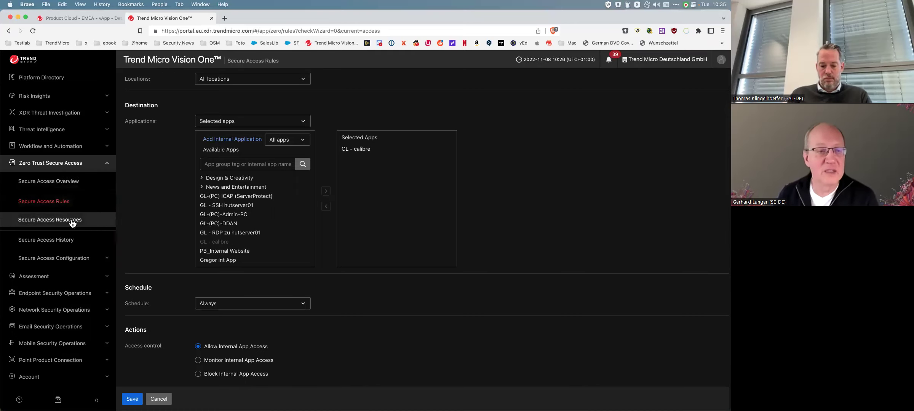
{"action": "scroll", "coordinate": [281, 136], "scroll_direction": "up", "scroll_amount": 1}
{"action": "scroll", "coordinate": [280, 137], "scroll_direction": "up", "scroll_amount": 10}
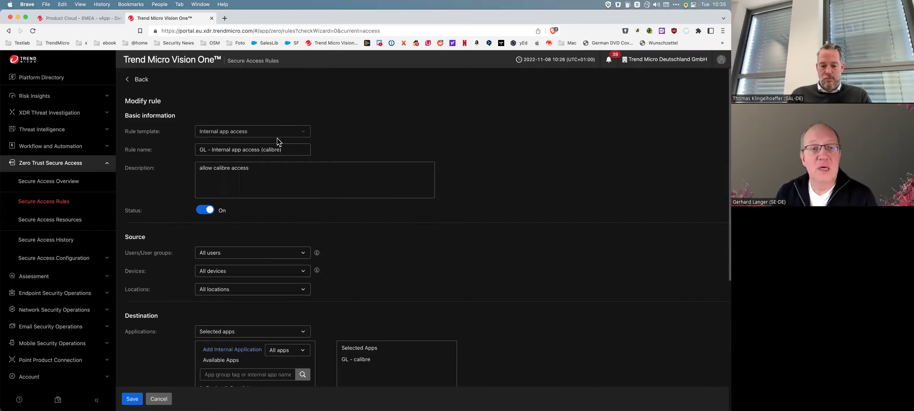
{"action": "left_click", "coordinate": [140, 78]}
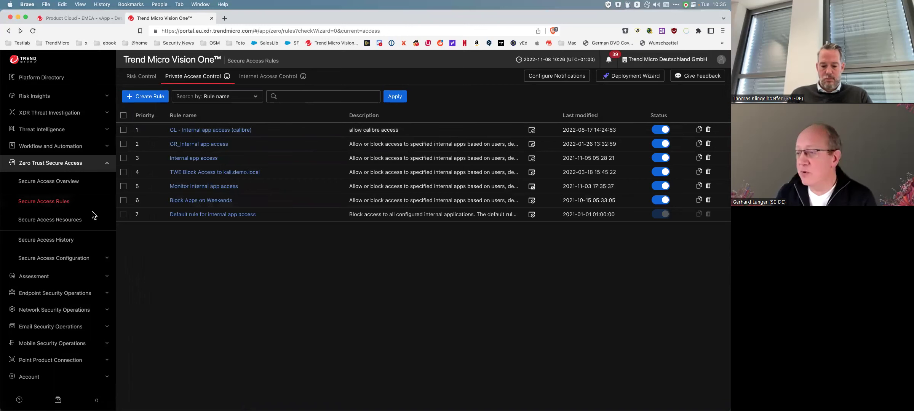
Step: View the device posture profiles in Secure Access Resources and the user activity logs in Secure Access History
{"action": "left_click", "coordinate": [59, 220]}
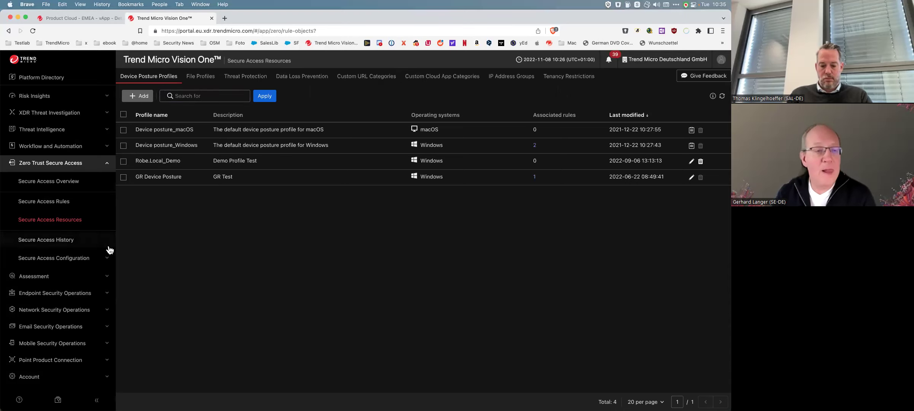
{"action": "left_click", "coordinate": [50, 243]}
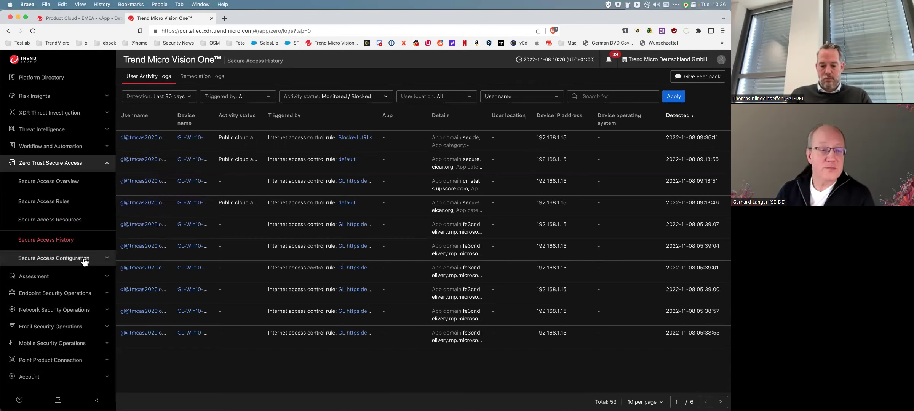
Step: Open the Private Access Configuration's connector list, and briefly move the browser window aside to show the connector architecture diagram behind it
{"action": "left_click", "coordinate": [55, 262]}
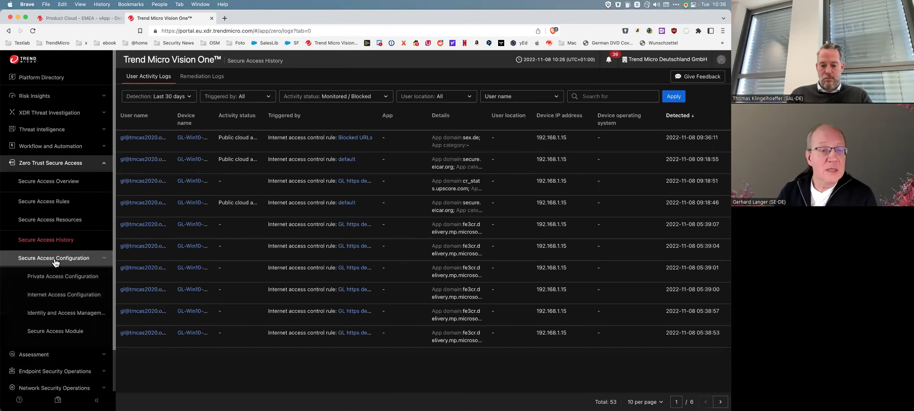
{"action": "left_click", "coordinate": [61, 281]}
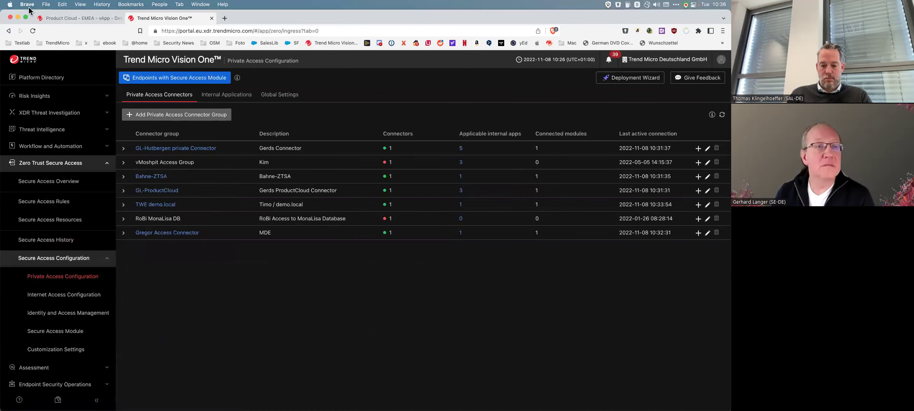
{"action": "left_click", "coordinate": [25, 16]}
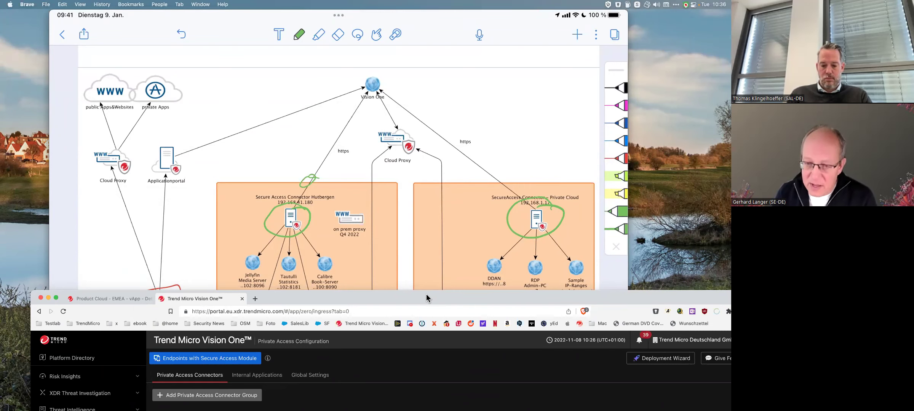
{"action": "mouse_move", "coordinate": [426, 298]}
{"action": "left_mouse_down"}
{"action": "mouse_move", "coordinate": [394, 55]}
{"action": "mouse_move", "coordinate": [398, 15]}
{"action": "left_mouse_up"}
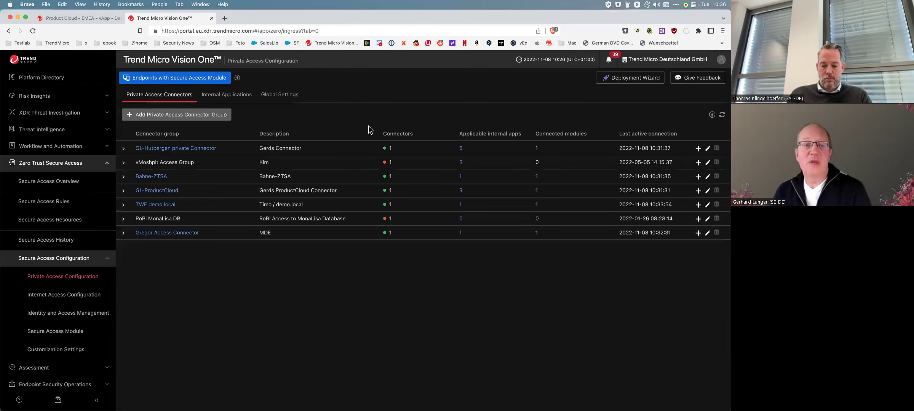